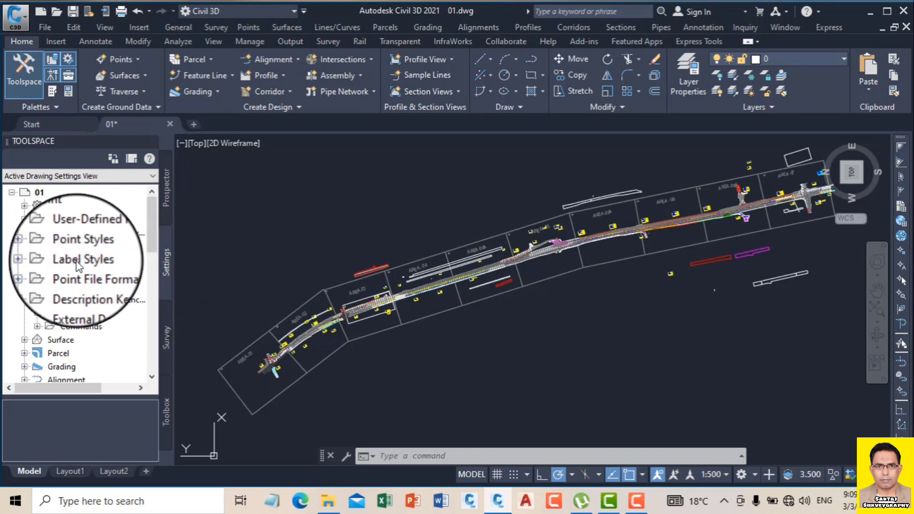
Copy the Point# point label style and name the copy SF.
left_click(37, 262)
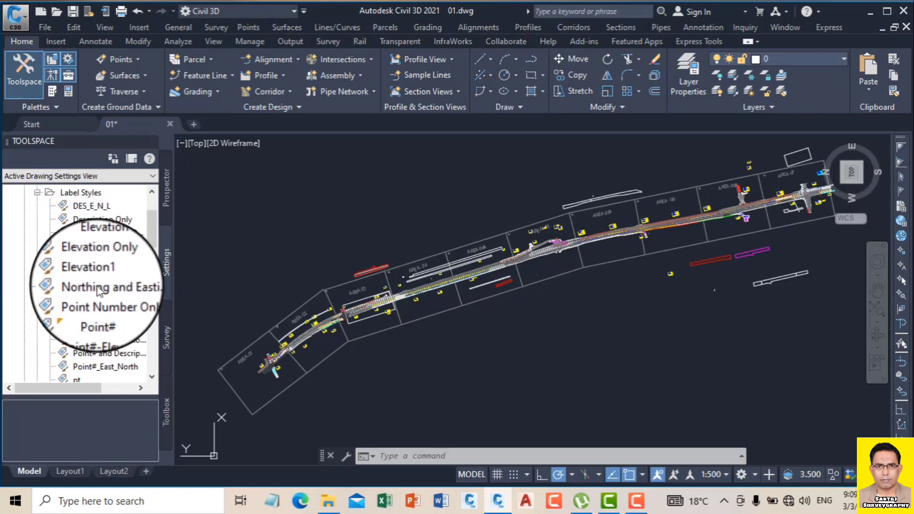
left_click_drag(149, 237, 153, 230)
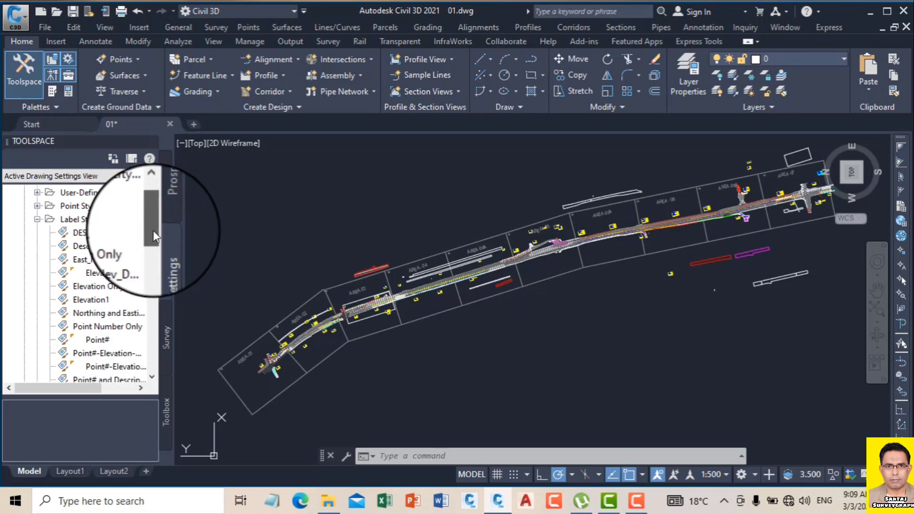
left_click(103, 338)
right_click(108, 339)
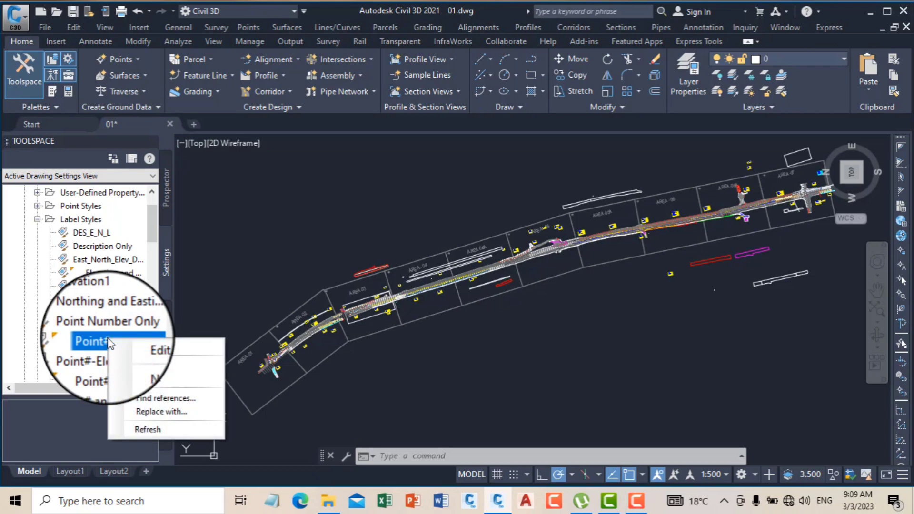
left_click(140, 376)
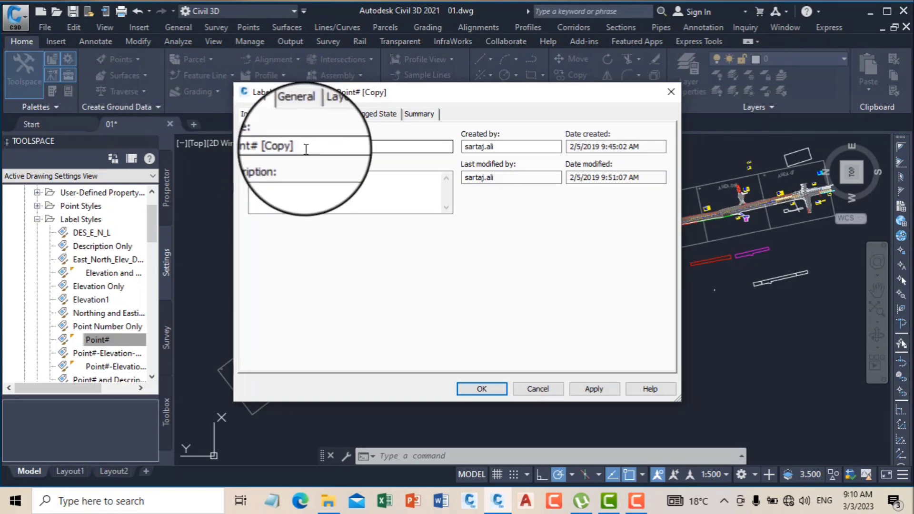
left_click_drag(305, 147, 244, 146)
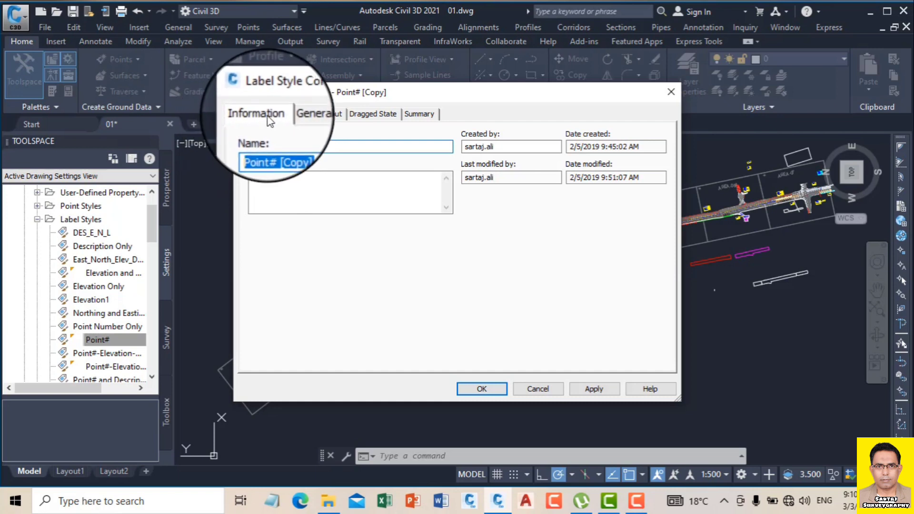
type("SF")
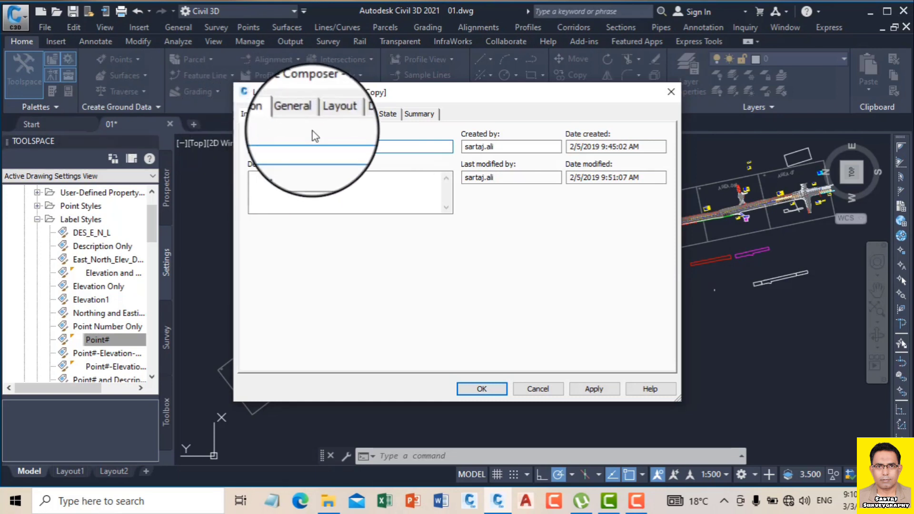
Rename the text component in the label style's layout to SF.
left_click(330, 114)
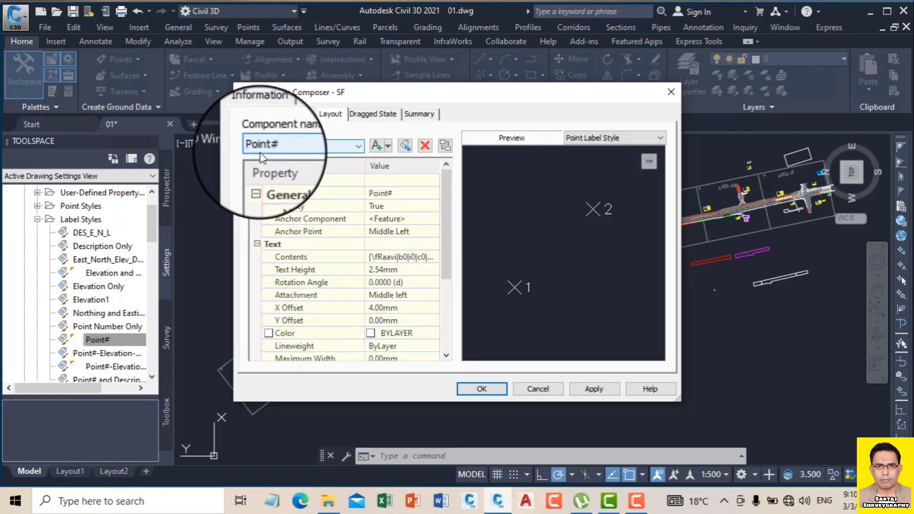
left_click(395, 193)
type("SF")
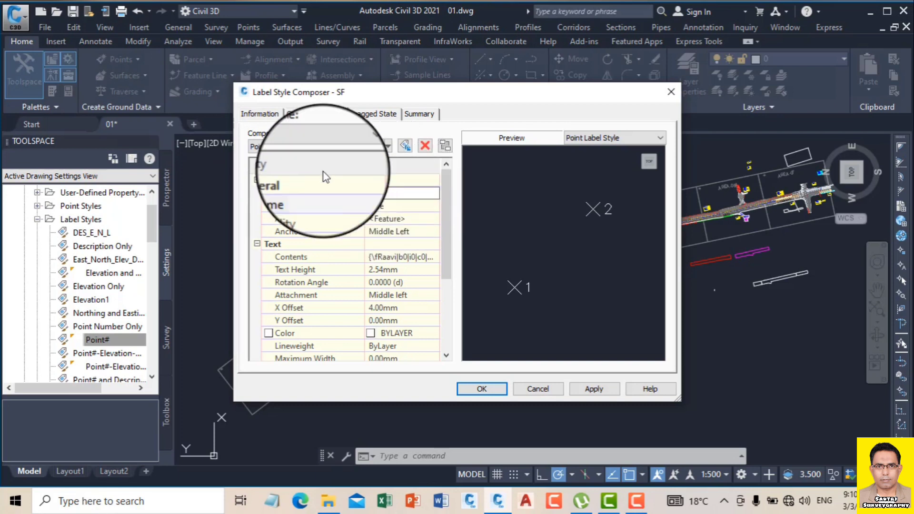
left_click(381, 205)
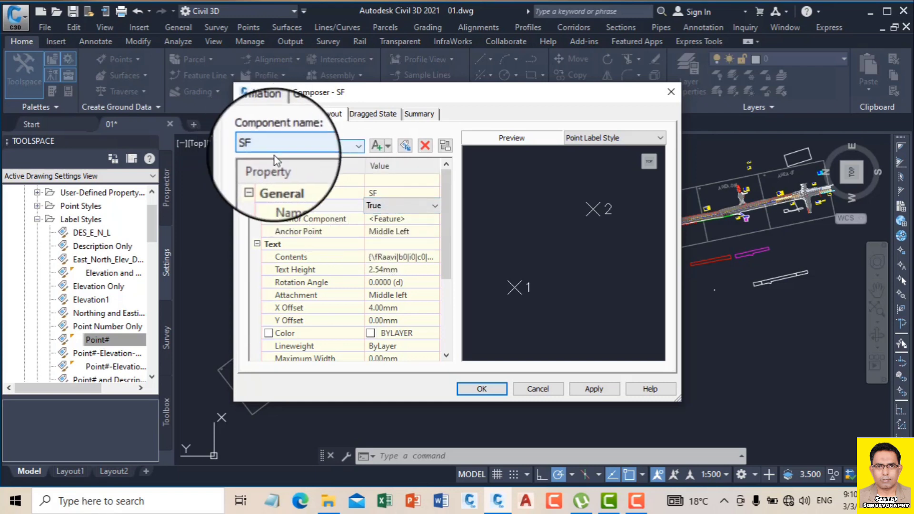
Open the SF component's text contents for editing and clear the existing text.
left_click_drag(446, 269, 447, 324)
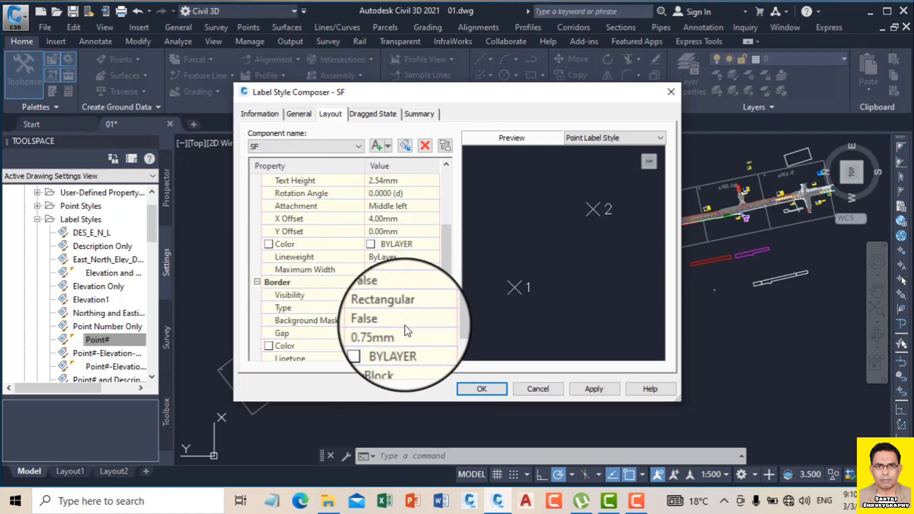
left_click_drag(443, 299, 452, 251)
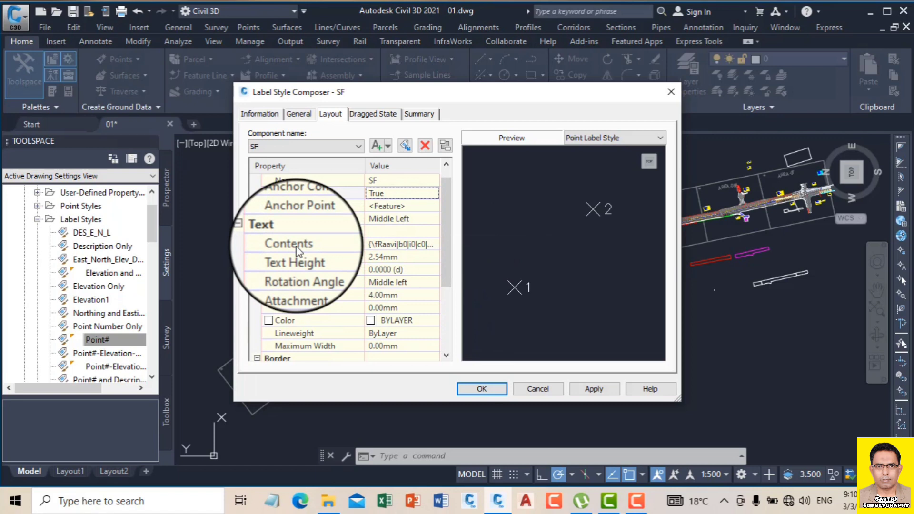
left_click(391, 246)
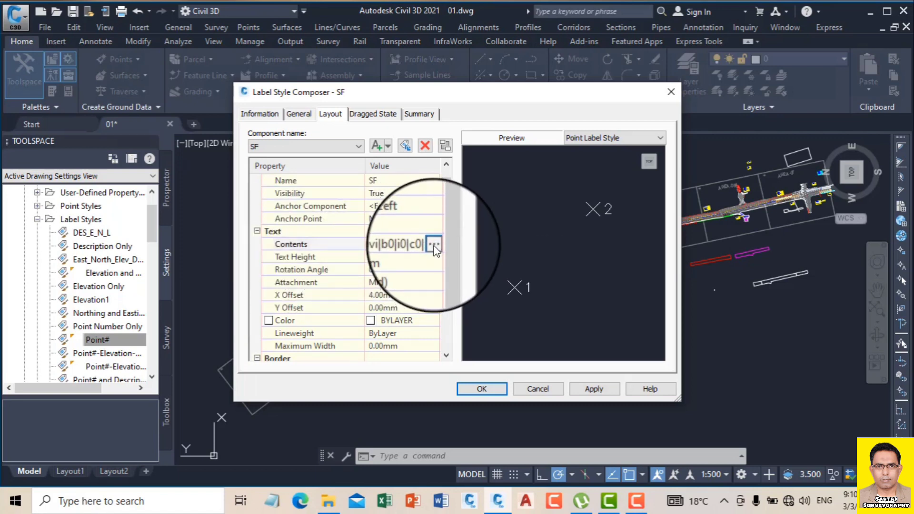
left_click(434, 245)
left_click_drag(612, 173, 513, 168)
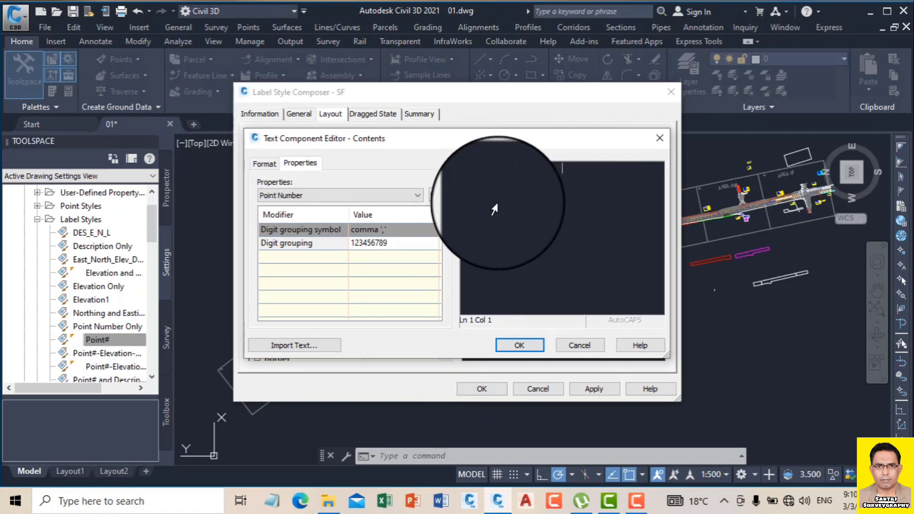
Set the contents to "SF= " followed by the Scale Factor property at 0.000001 precision, and save the label style.
left_click(294, 194)
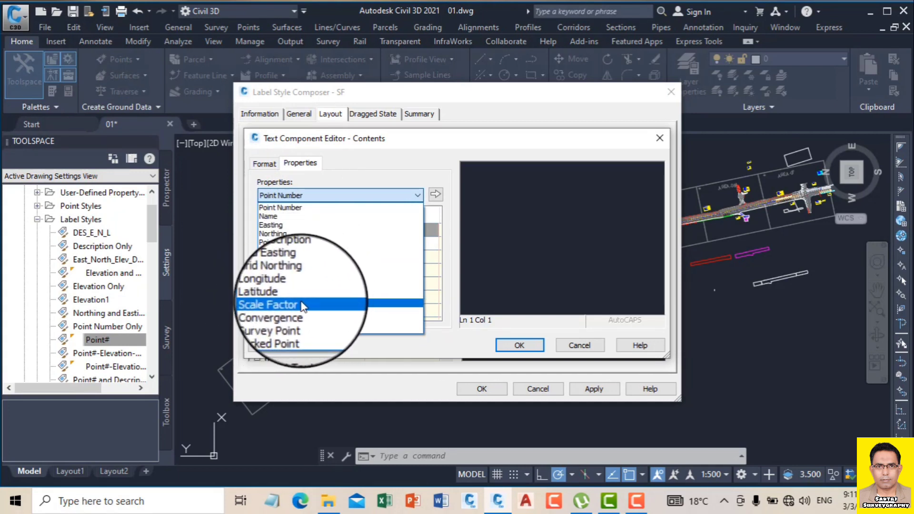
left_click(302, 306)
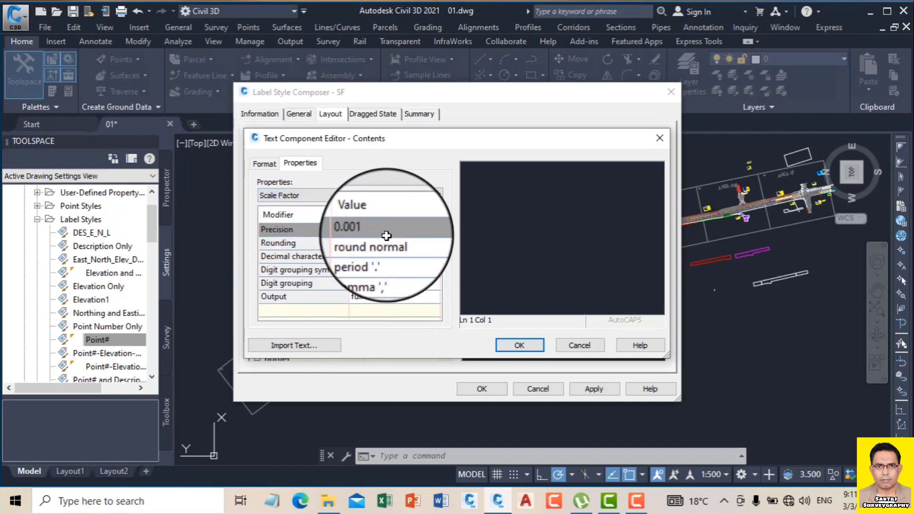
left_click(388, 233)
left_click(388, 233)
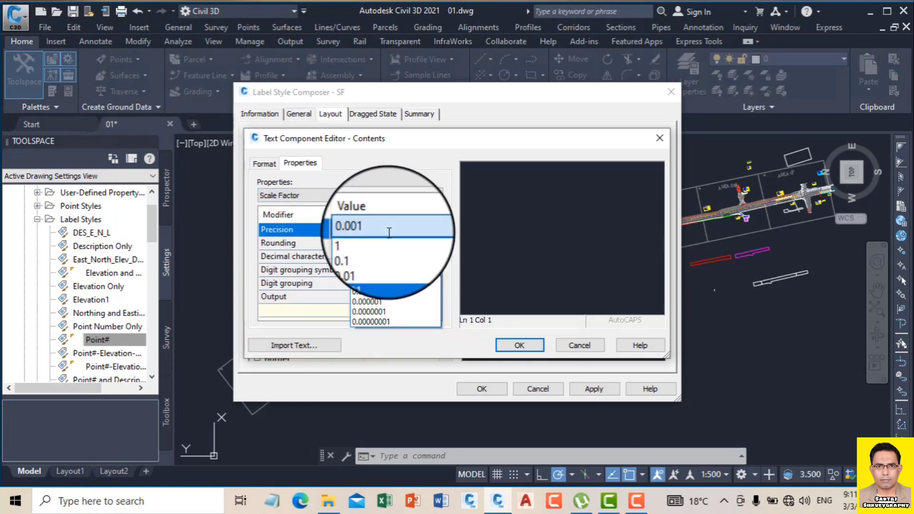
left_click(389, 300)
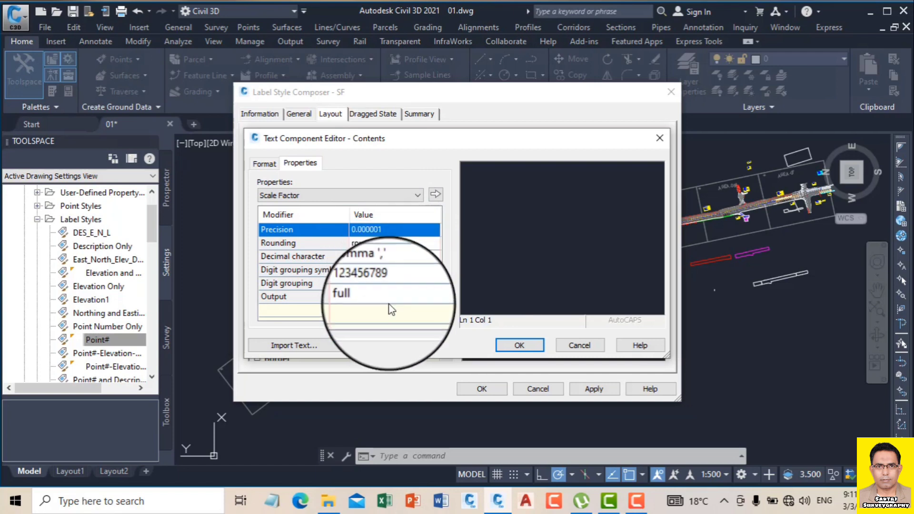
left_click(434, 194)
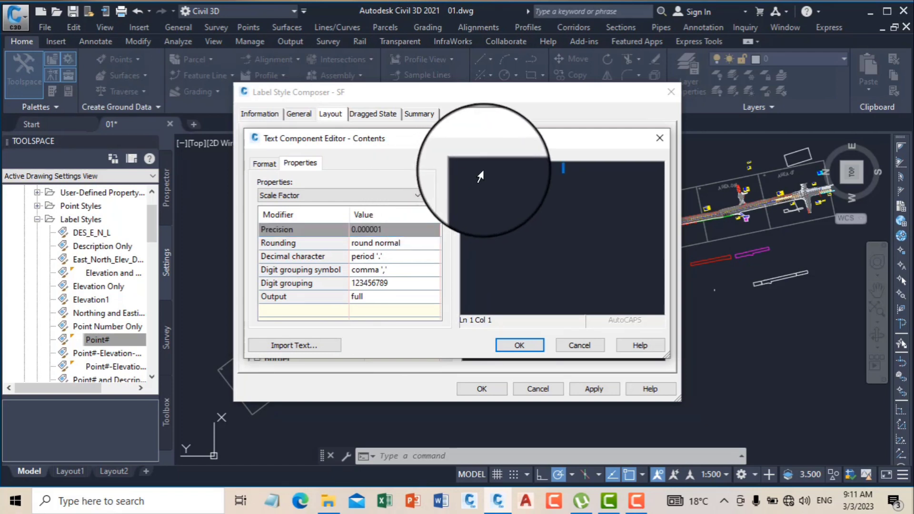
left_click(522, 172)
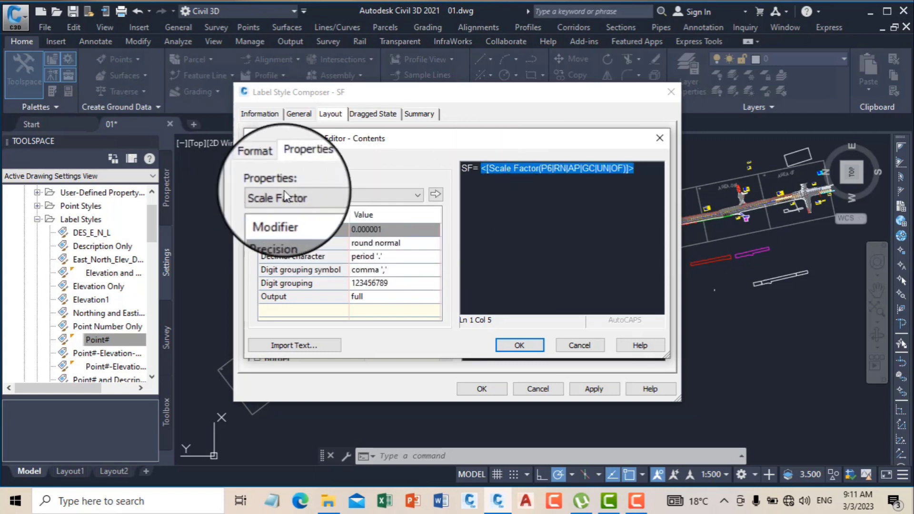
left_click(518, 346)
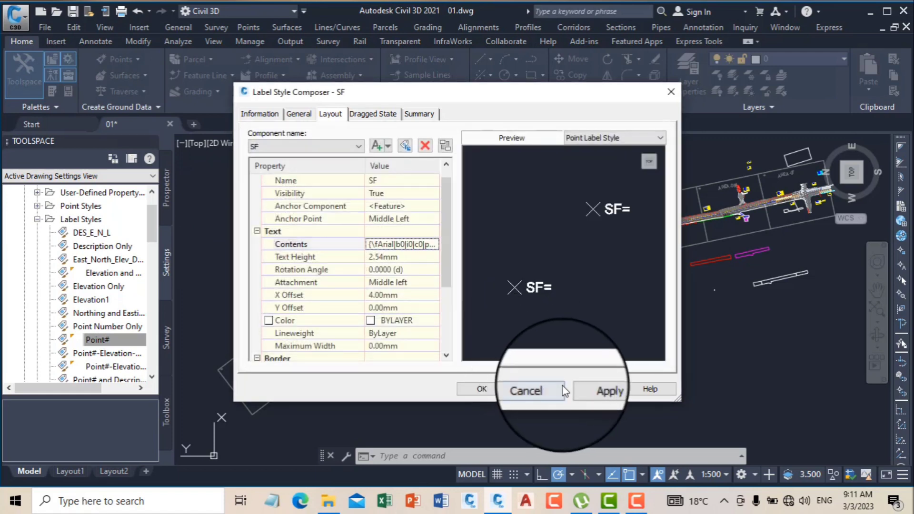
left_click(486, 388)
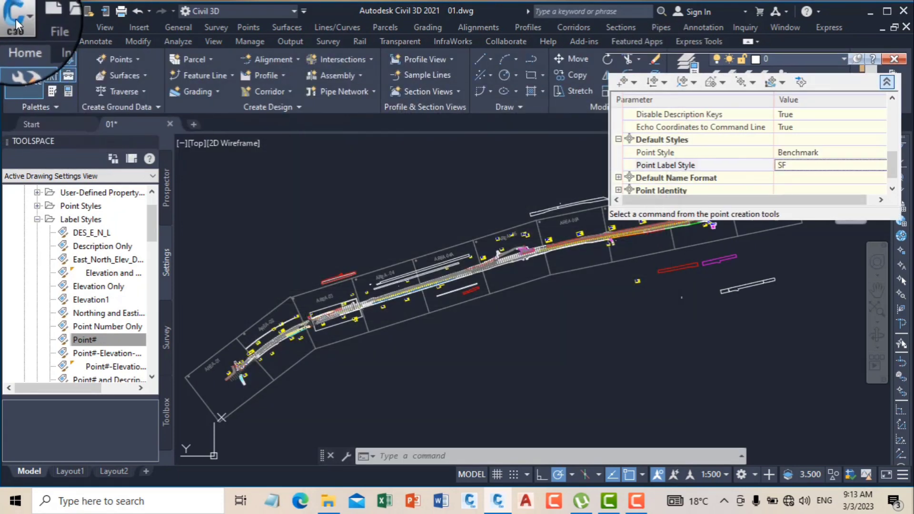
Set the drawing's zone category to Bahrain and its coordinate system to Ain el Abd / Bahrain Grid in the drawing settings.
left_click(16, 19)
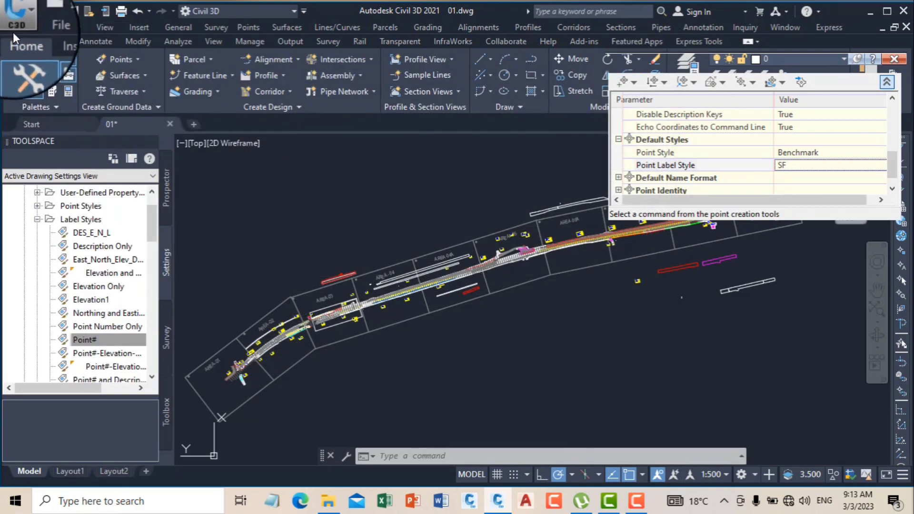
left_click(16, 18)
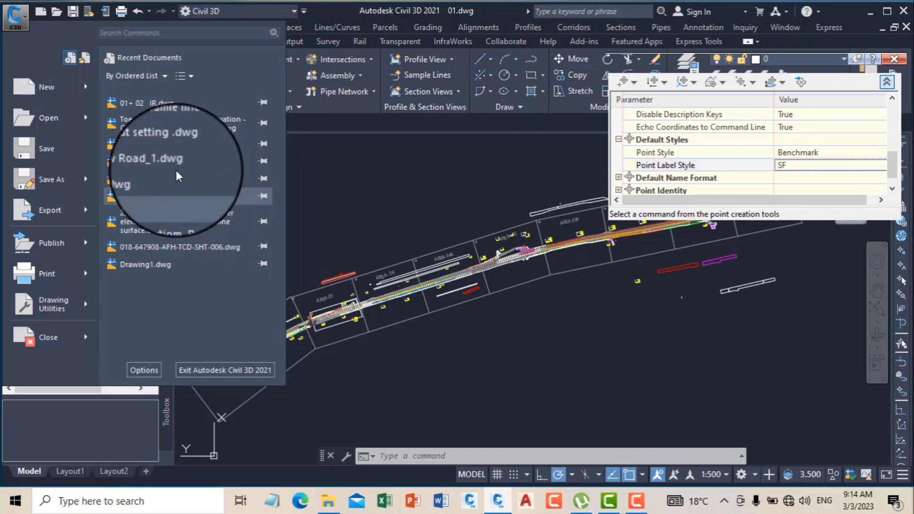
mouse_move(86, 305)
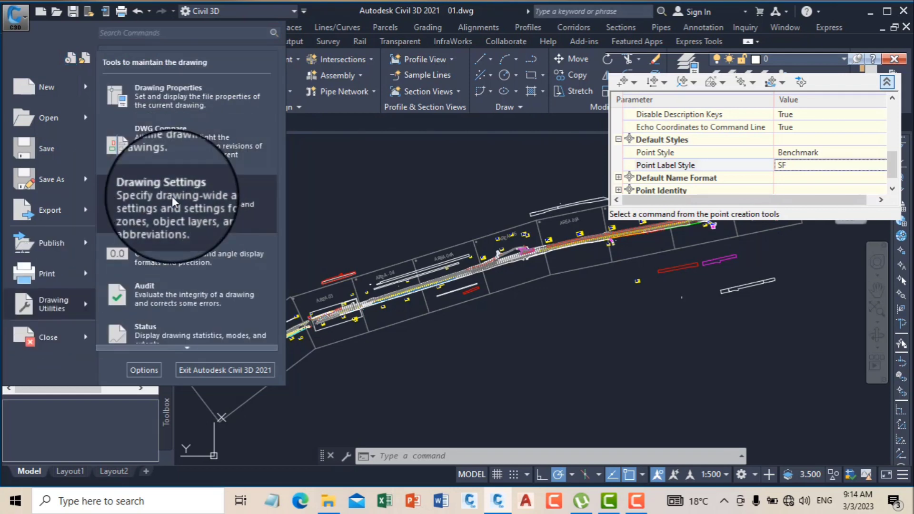
left_click(175, 196)
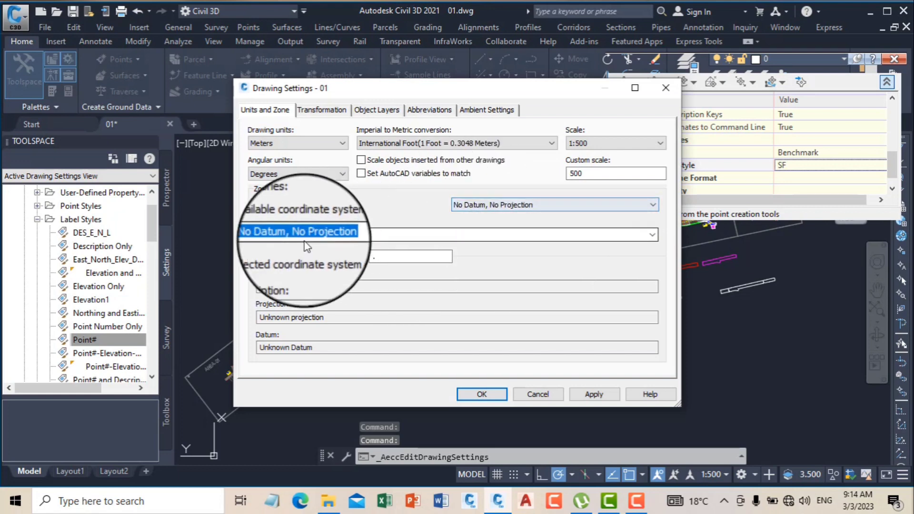
left_click(513, 201)
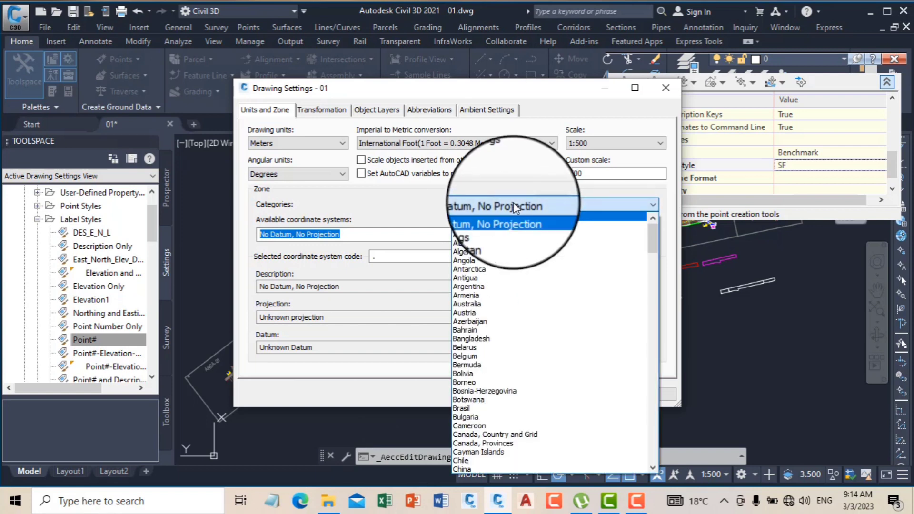
left_click(472, 330)
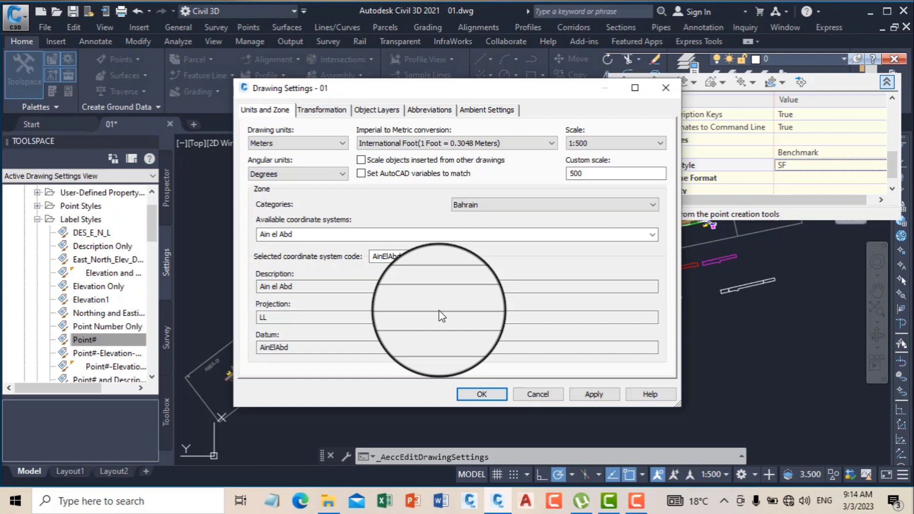
left_click(652, 234)
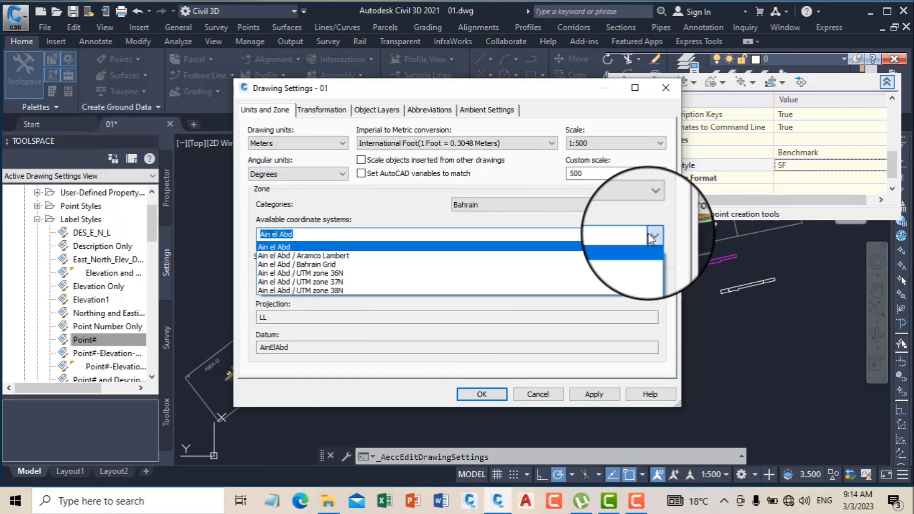
left_click(313, 265)
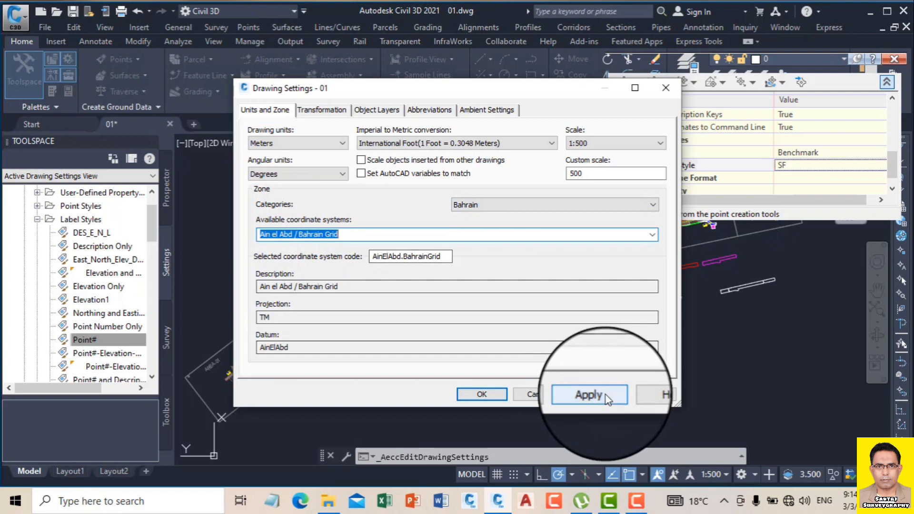
left_click(593, 394)
left_click(476, 392)
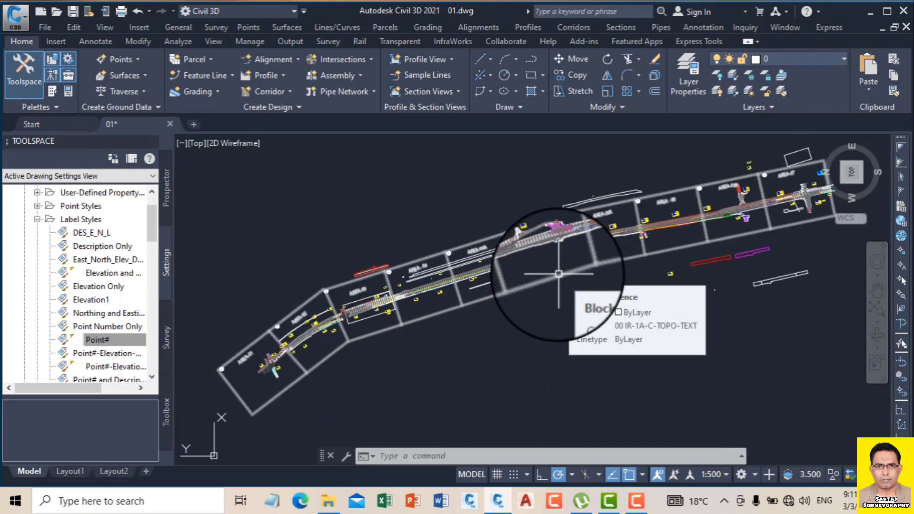
Open the point creation tools and set the default description for new points to SF.
mouse_move(551, 275)
middle_mouse_down()
mouse_move(514, 290)
mouse_move(501, 270)
middle_mouse_up()
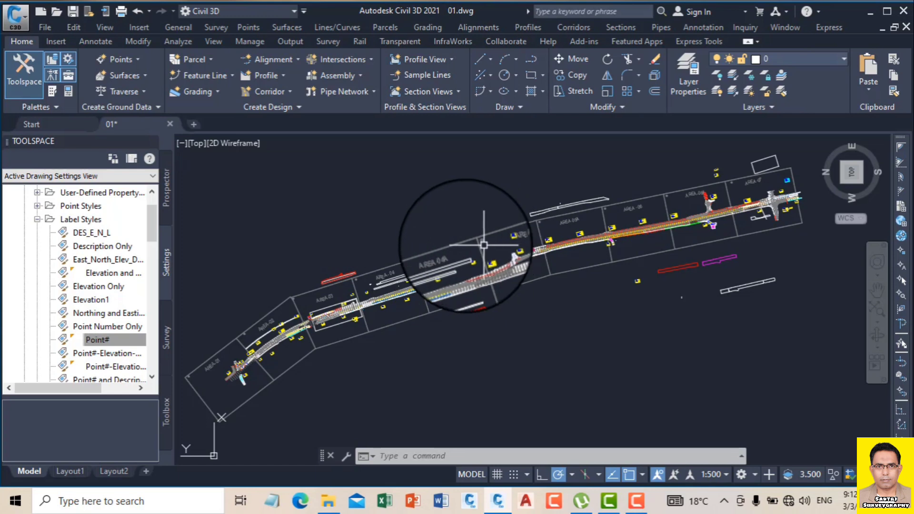
left_click(126, 61)
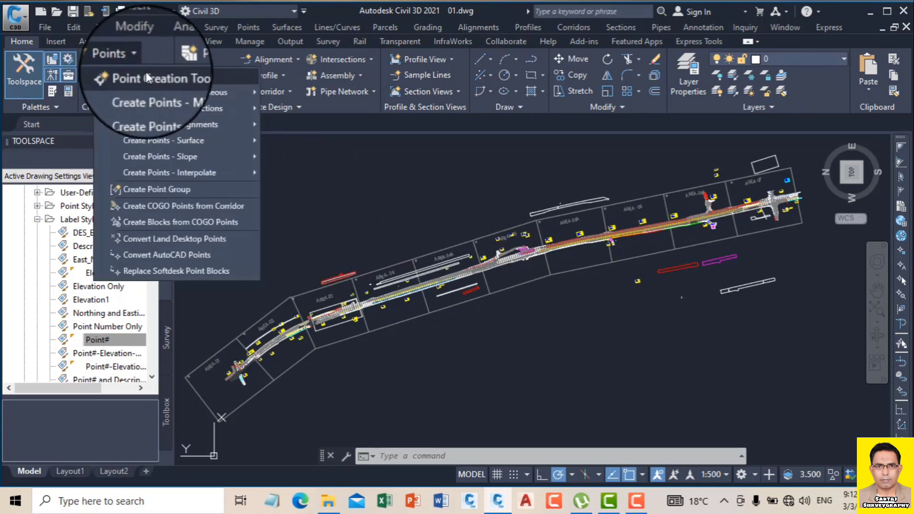
left_click(172, 75)
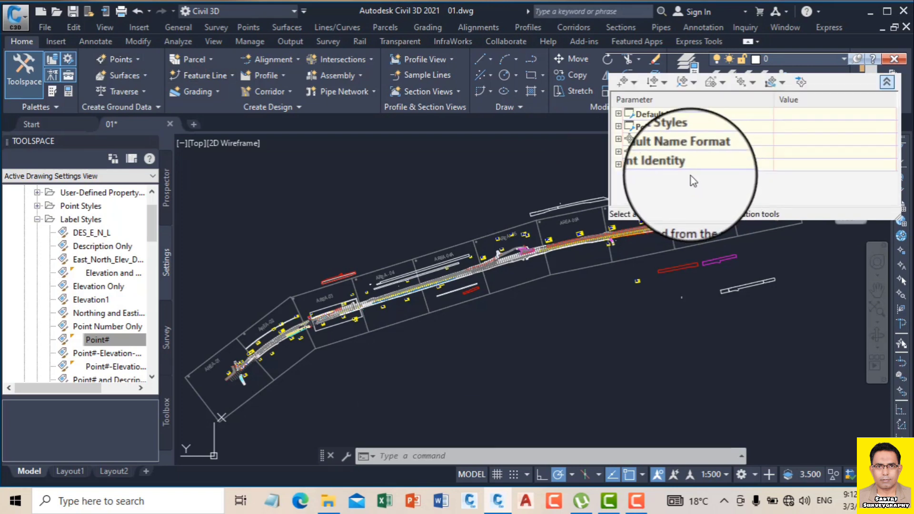
left_click(618, 127)
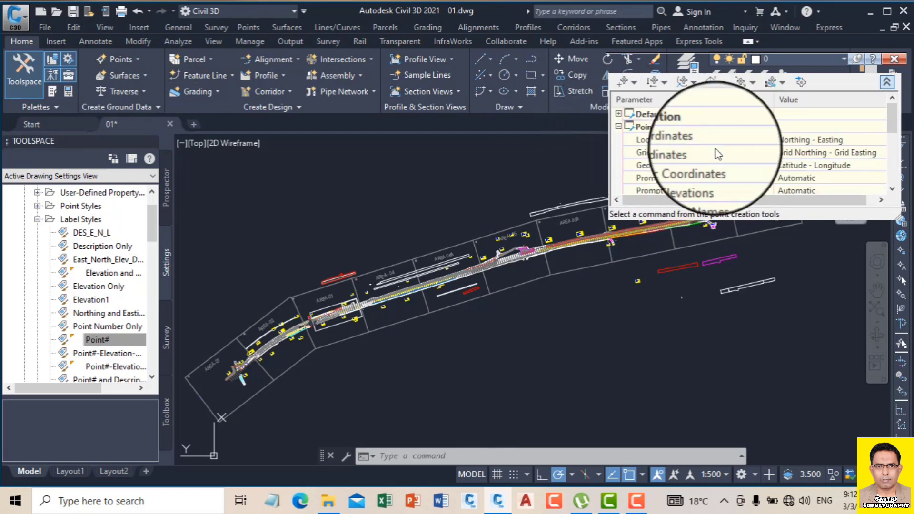
left_click(891, 190)
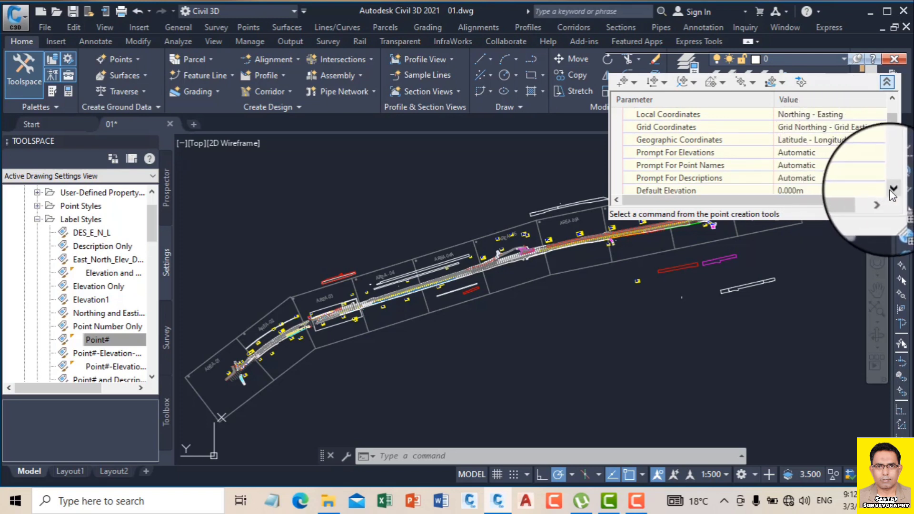
left_click(892, 189)
left_click(892, 189)
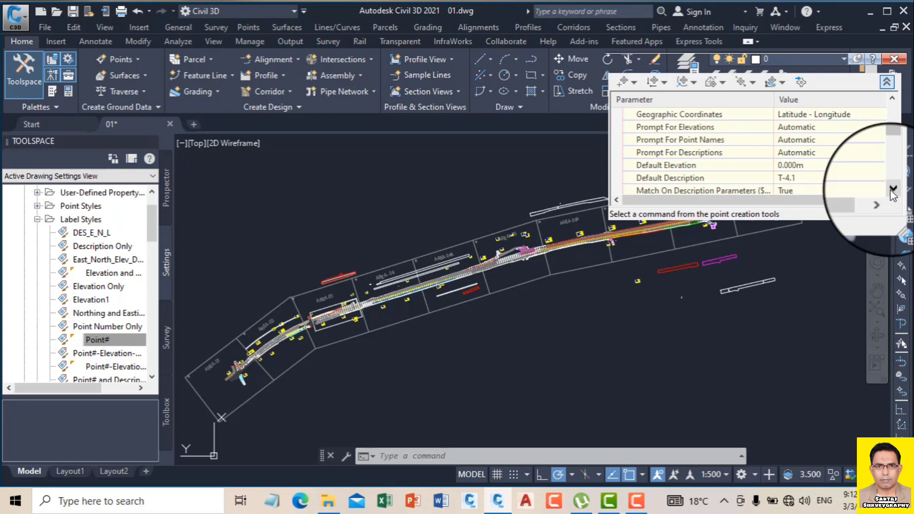
left_click(808, 167)
type("SF")
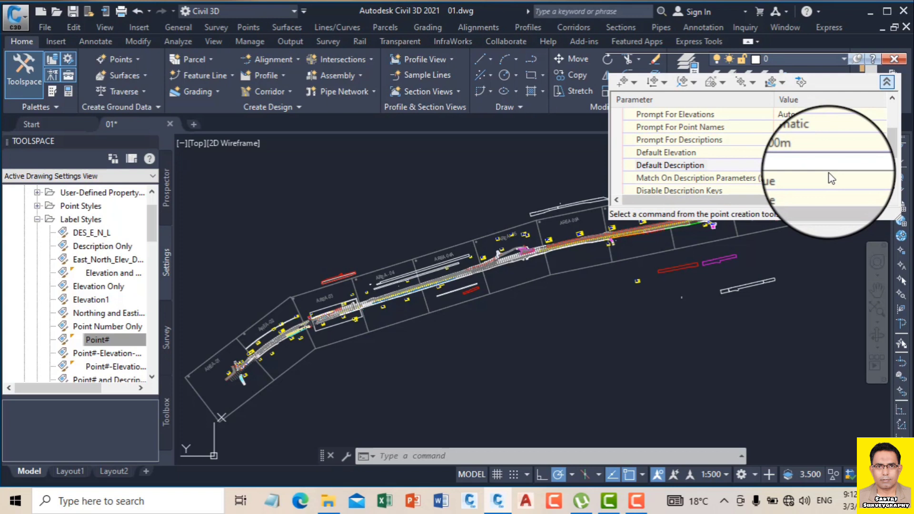
Set the default point label style for new points to SF.
left_click(892, 190)
left_click(892, 190)
left_click(892, 189)
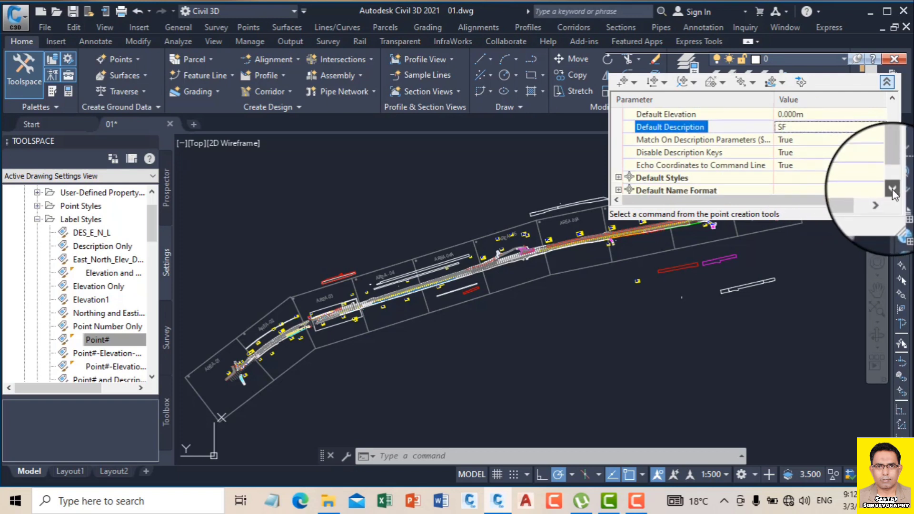
left_click(892, 190)
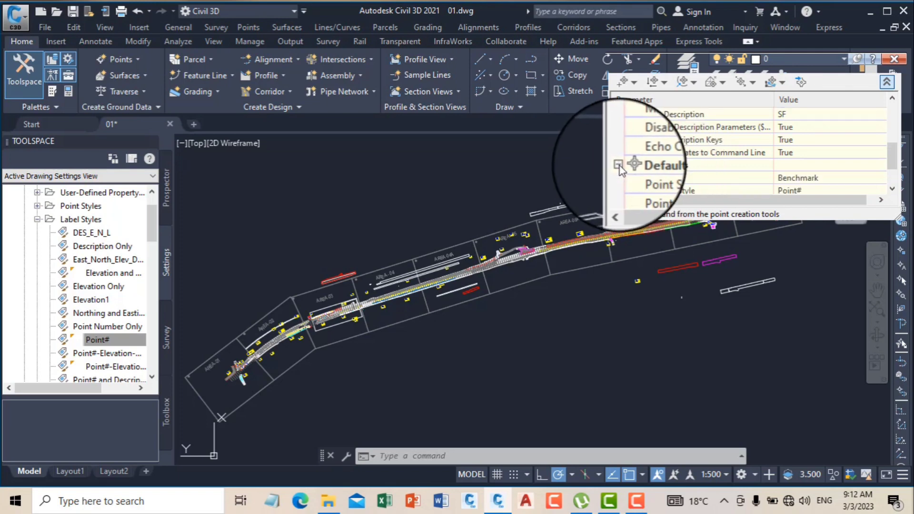
left_click(890, 189)
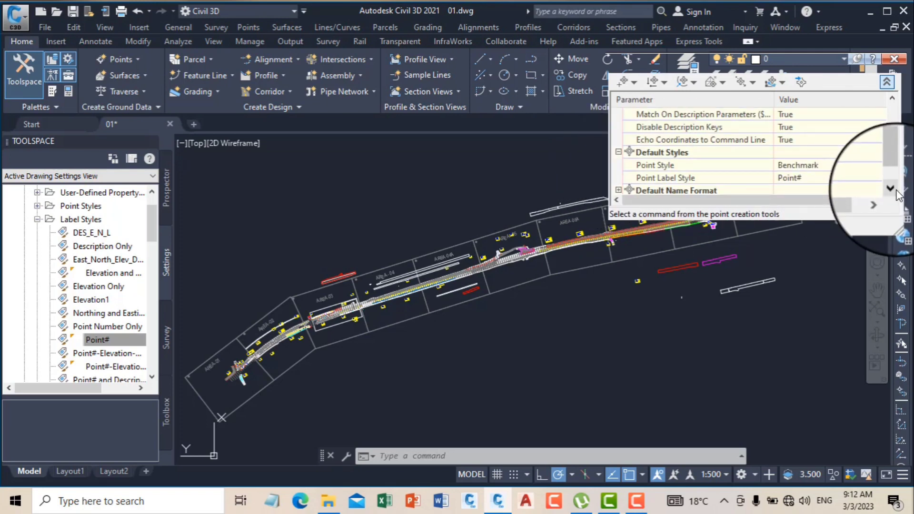
left_click(890, 188)
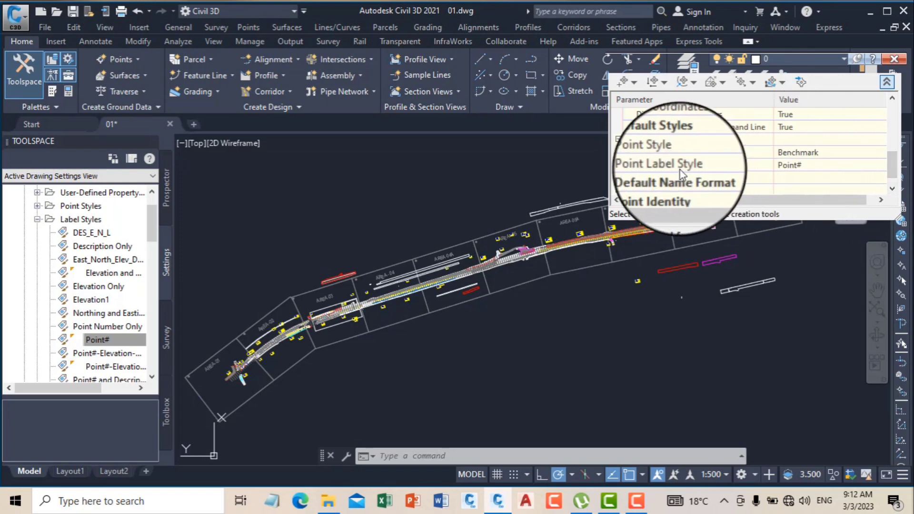
left_click(802, 164)
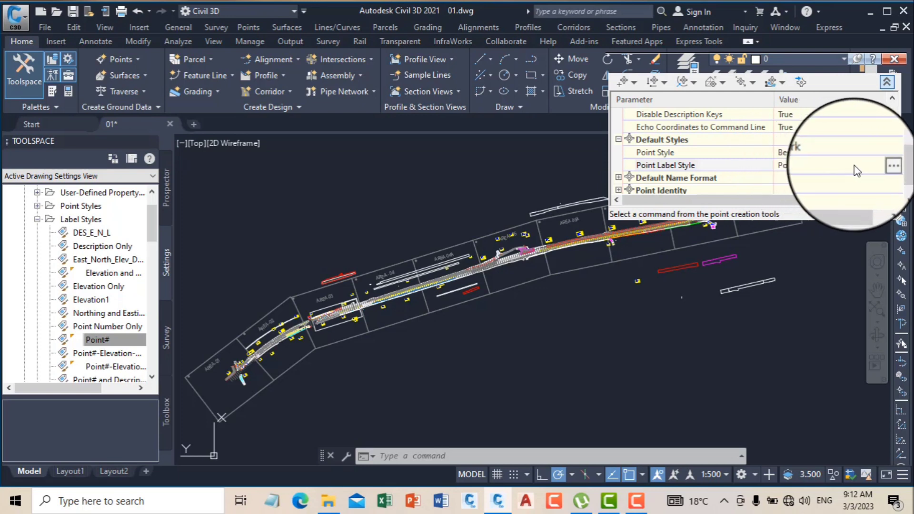
left_click(880, 165)
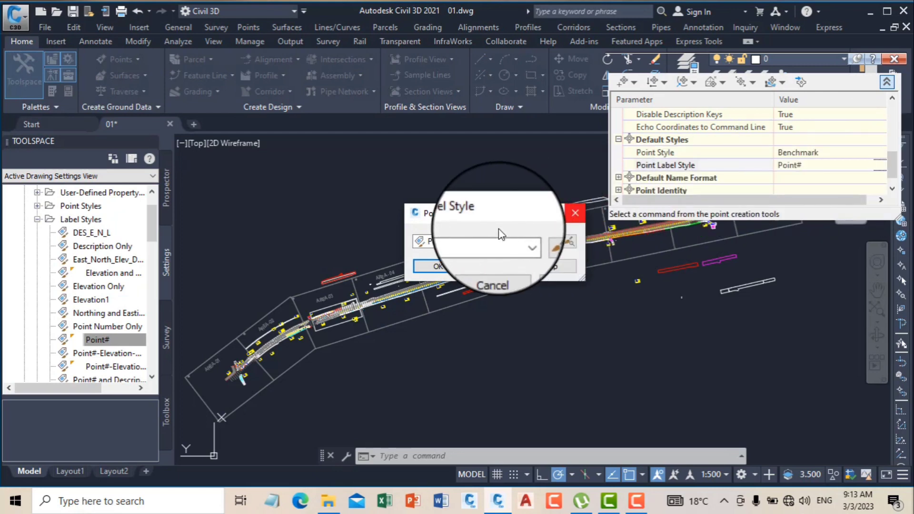
left_click(522, 244)
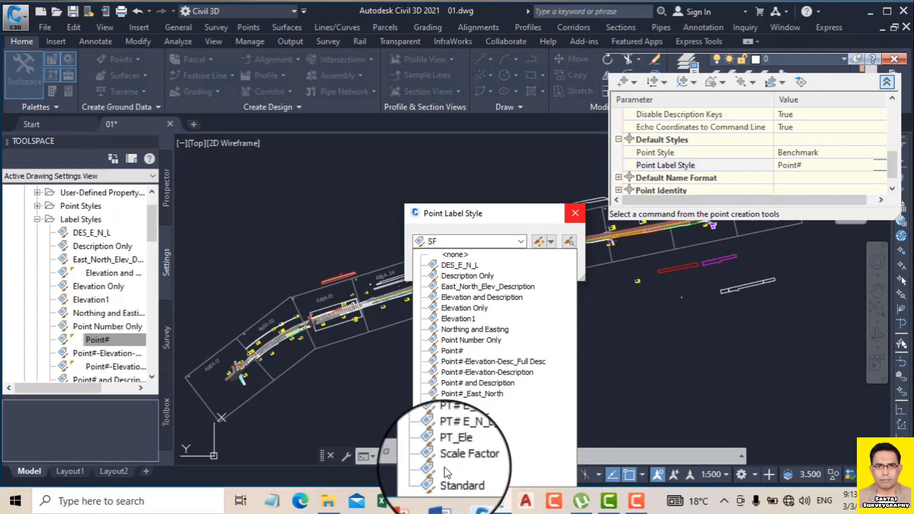
left_click(445, 468)
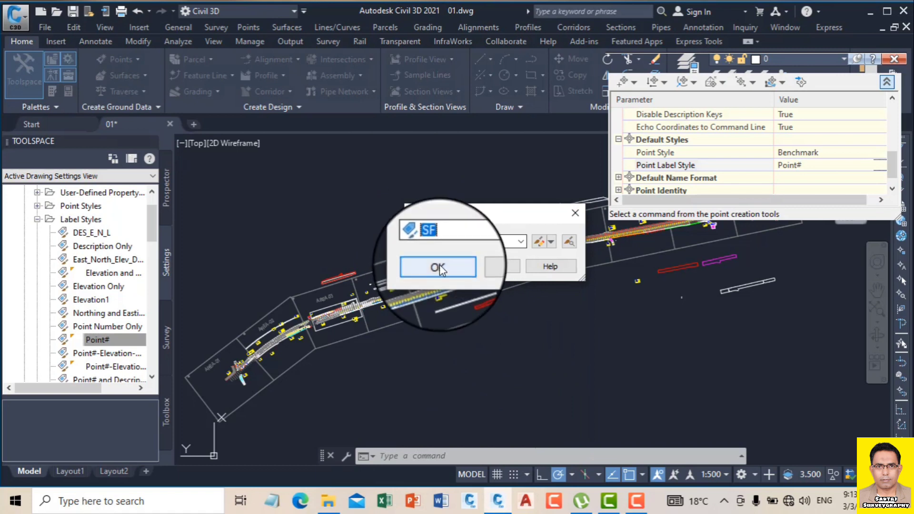
left_click(439, 268)
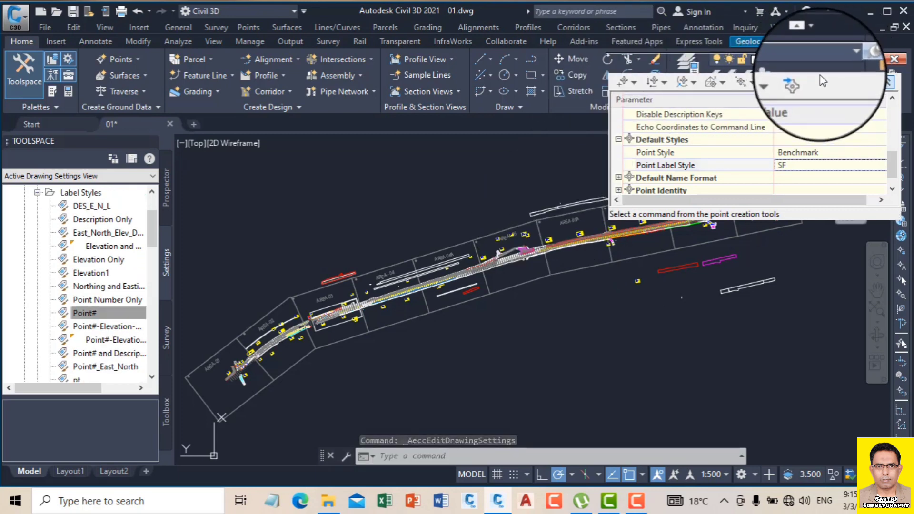
Create a manual point on the upper area boundary line near the middle of the road layout, then end point placement.
left_click(623, 84)
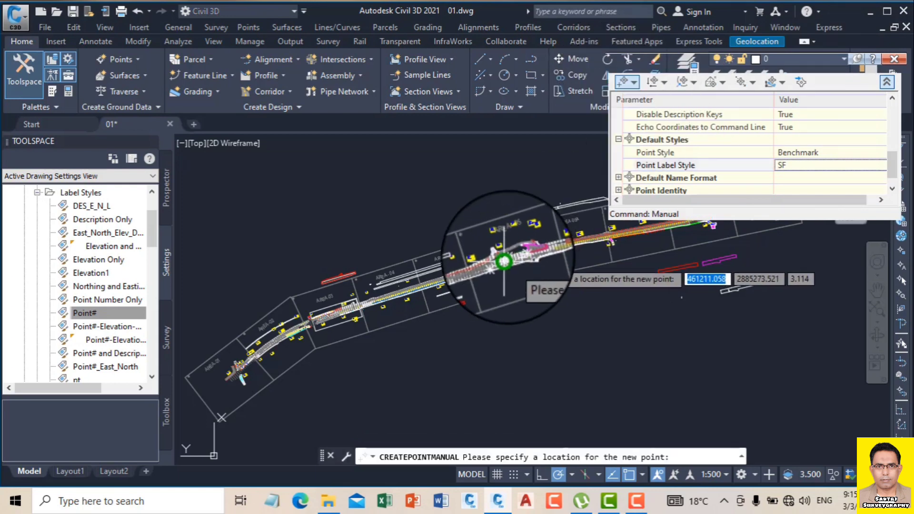
mouse_move(493, 232)
middle_mouse_down()
mouse_move(438, 232)
mouse_move(435, 221)
mouse_move(465, 238)
mouse_move(454, 317)
middle_mouse_up()
scroll(458, 201, "down", 2)
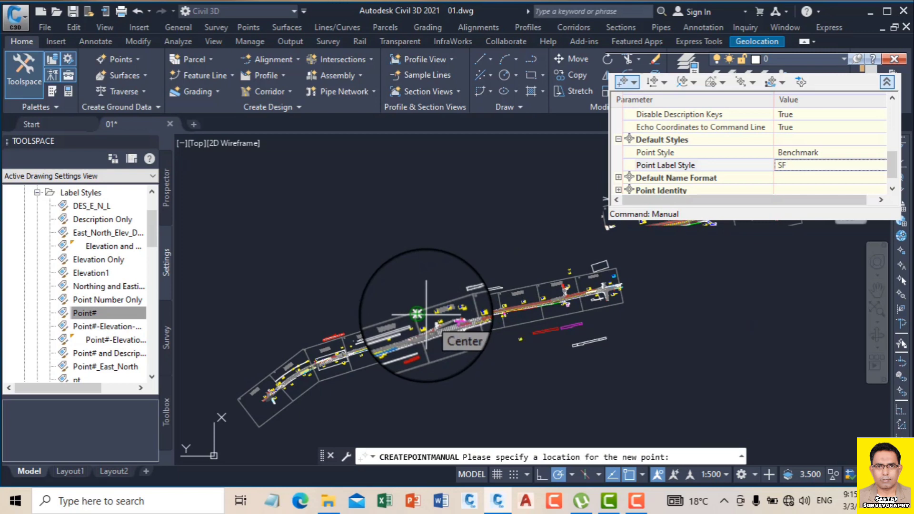
scroll(433, 314, "up", 4)
scroll(434, 314, "up", 2)
scroll(395, 292, "up", 6)
key("Escape")
scroll(464, 289, "up", 4)
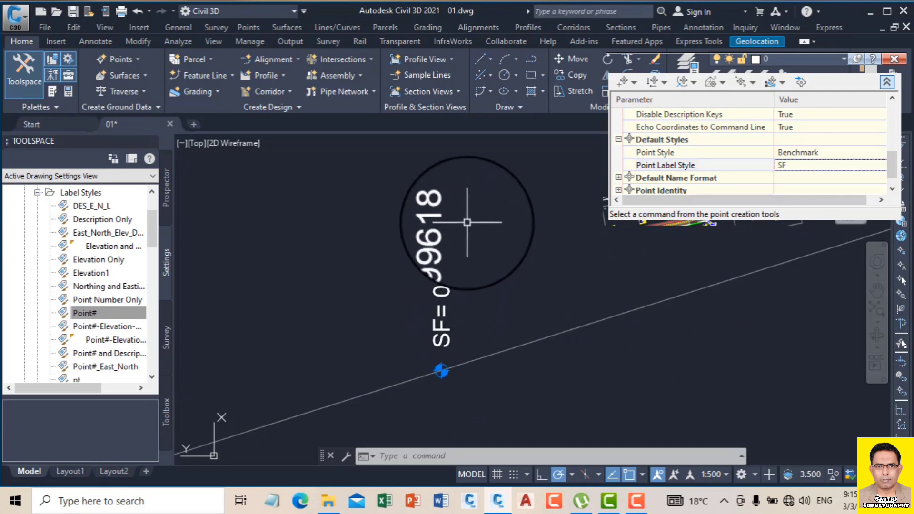
Copy the labelled scale factor point from its centre to an empty location about 22,300 m away from the road layout.
scroll(466, 220, "down", 2)
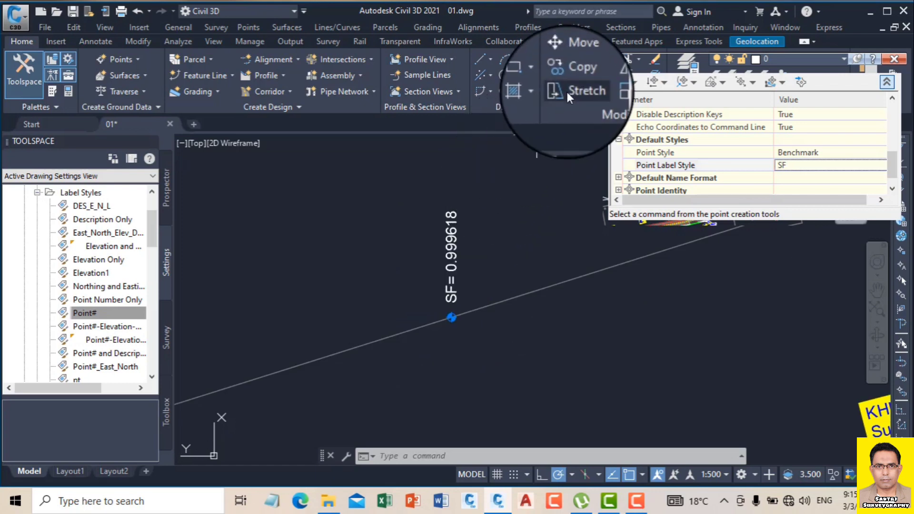
left_click(567, 76)
left_click(434, 259)
left_click(490, 276)
key("Return")
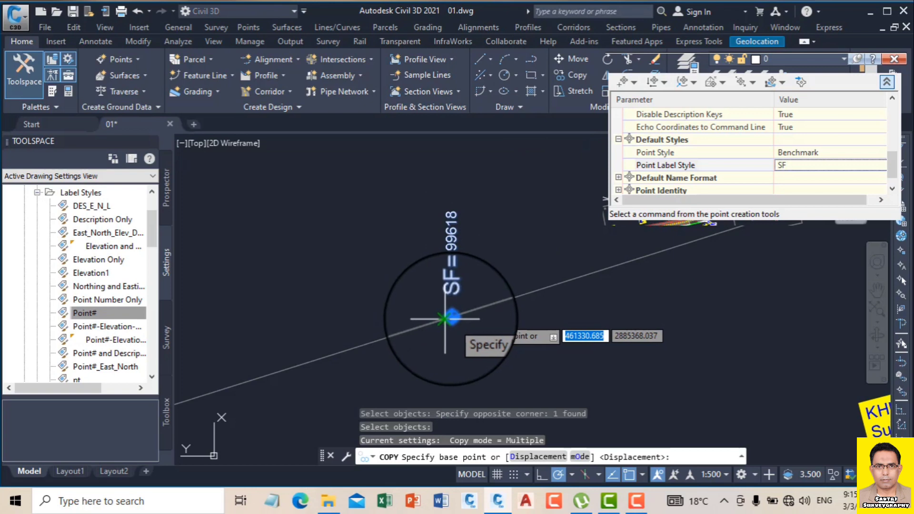
left_click(451, 317)
scroll(316, 186, "down", 8)
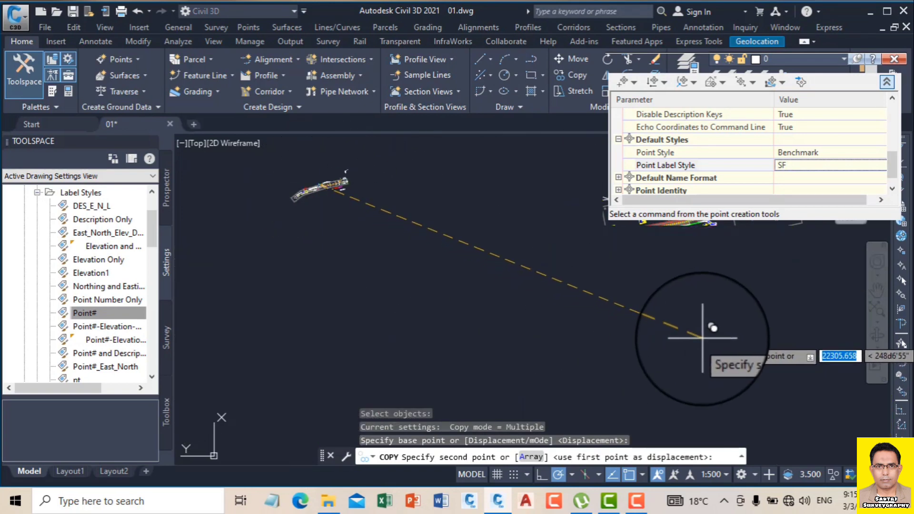
left_click(702, 335)
Resolve the duplicate point number with the next point number, apply this to all duplicates, and finish copying.
left_click(381, 319)
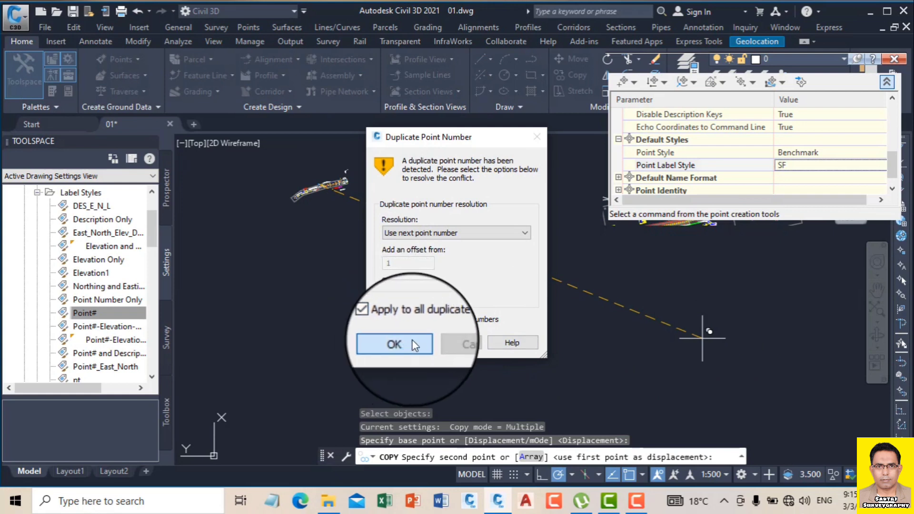
left_click(408, 342)
left_click(381, 306)
left_click(400, 332)
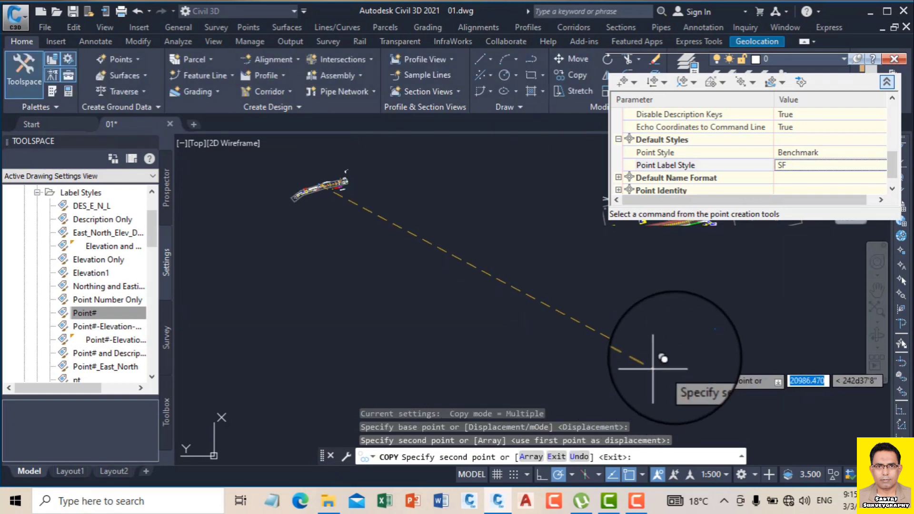
key("Escape")
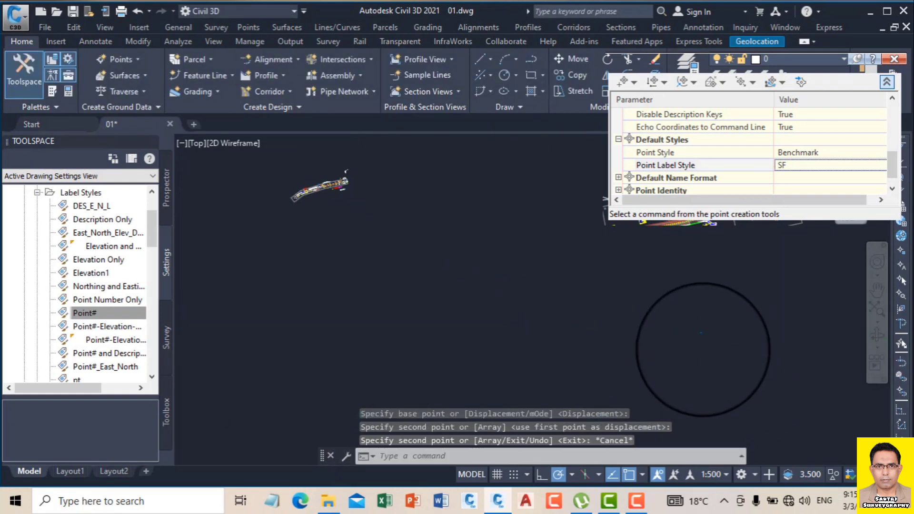
scroll(674, 380, "up", 5)
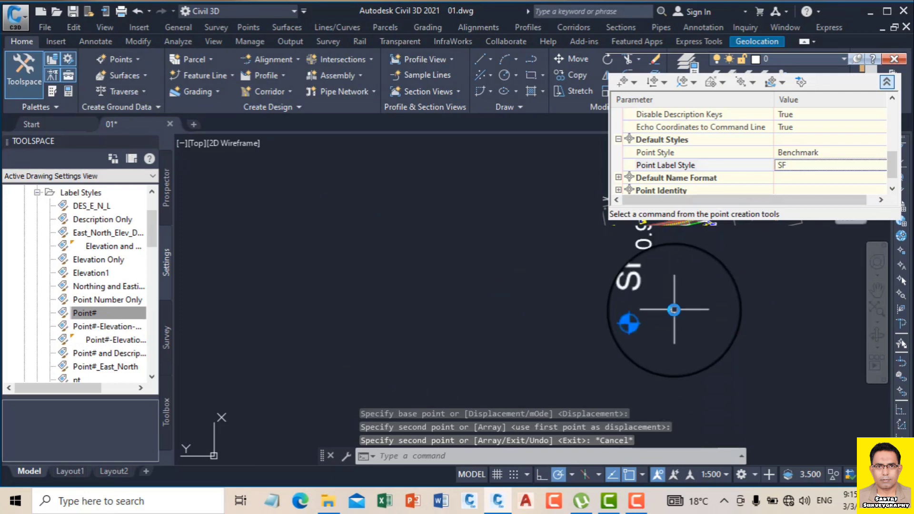